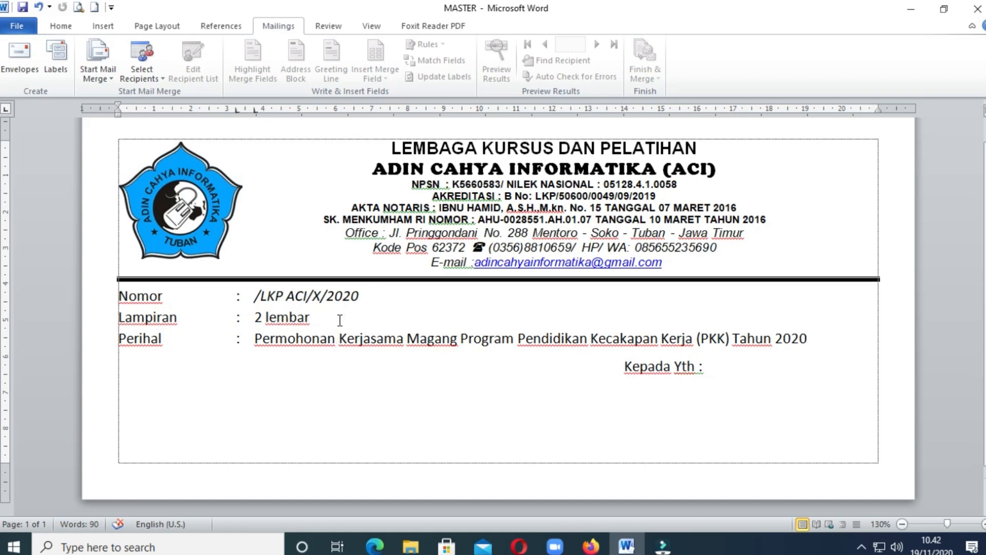
click(250, 297)
click(630, 384)
click(626, 407)
click(627, 430)
- Start choosing an existing recipient list and browse from Local Disk (E:) through PROJECT LOMBA VIDEO PKK 2020 to its Video Bahan Ajar folder
click(276, 29)
click(145, 78)
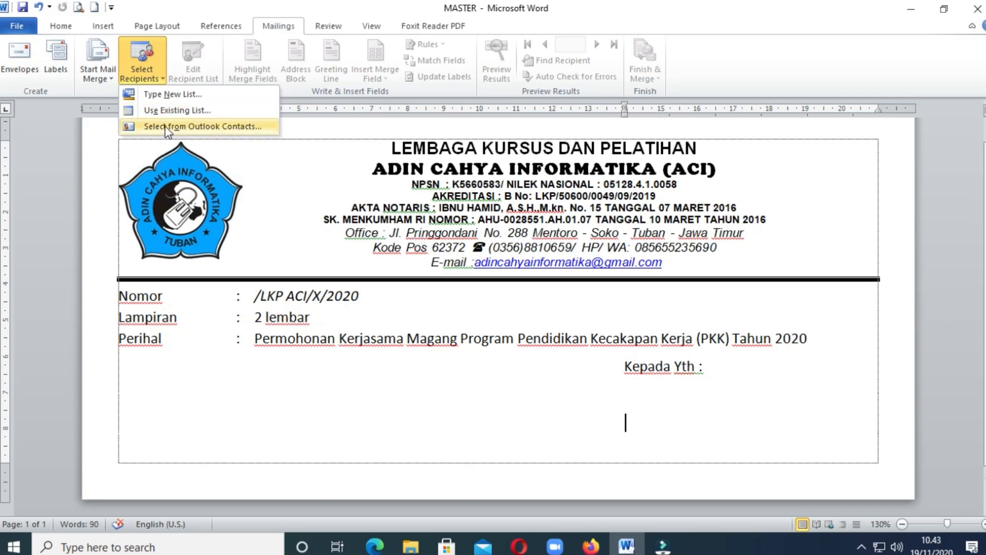
click(221, 112)
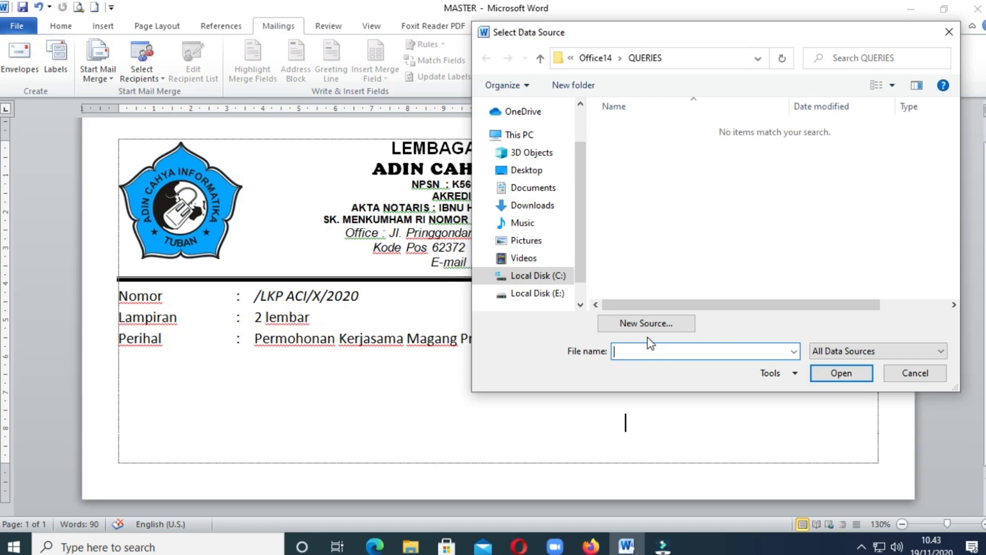
scroll(586, 277, down, 1)
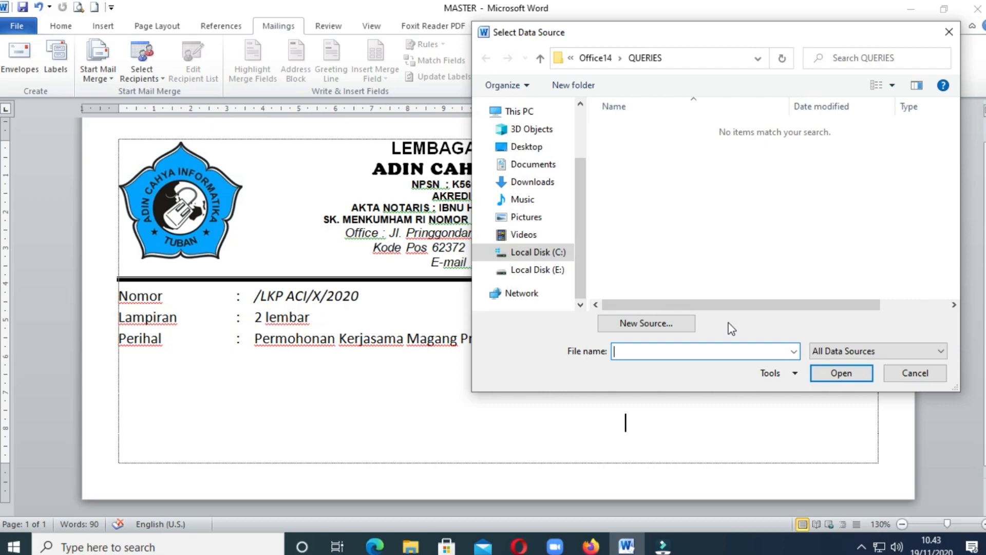
click(553, 278)
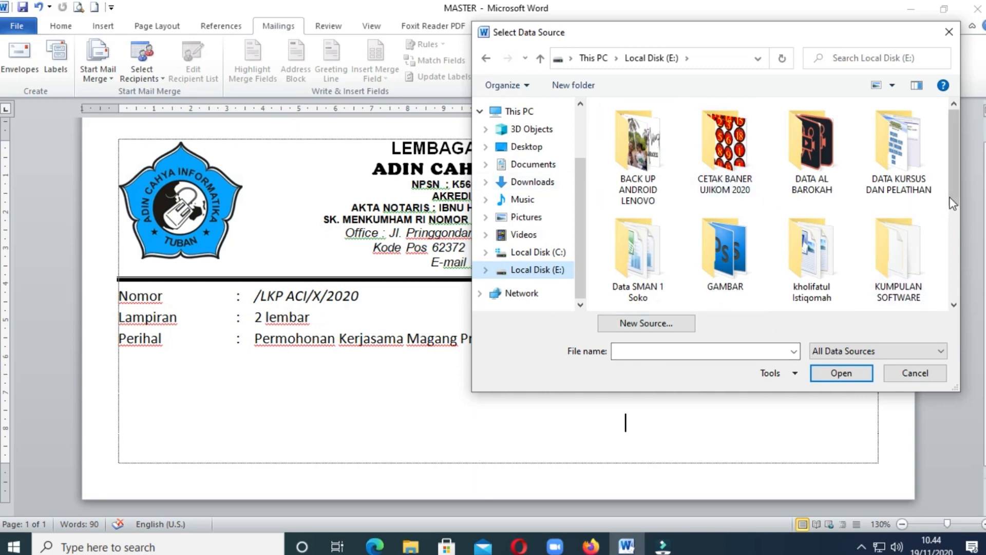
scroll(951, 196, down, 3)
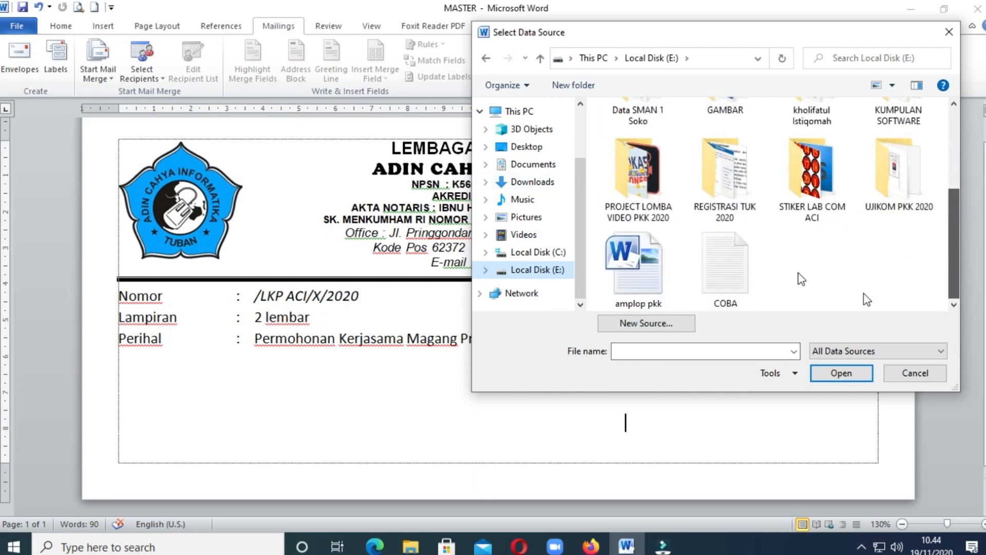
double_click(638, 172)
scroll(637, 287, down, 2)
double_click(637, 287)
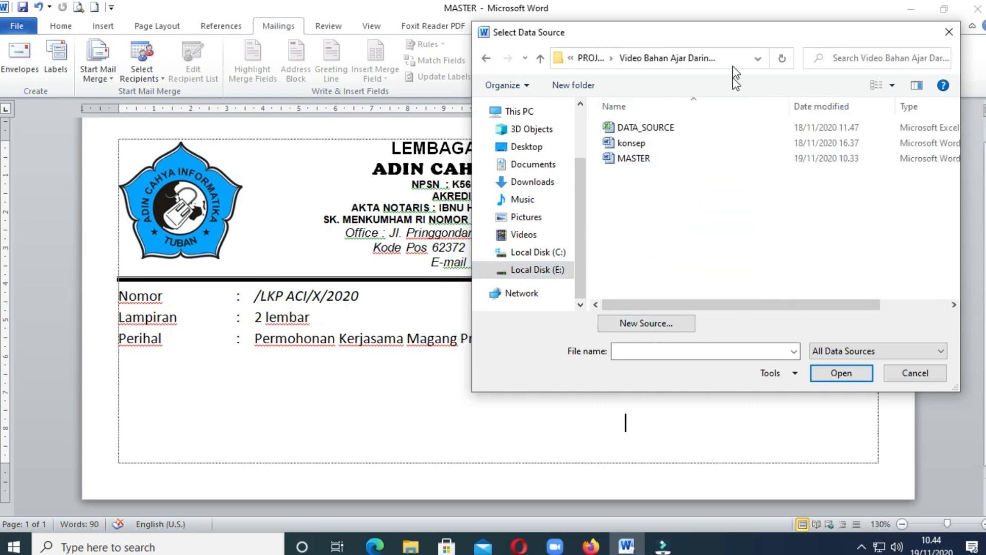
- Connect the DATA_SOURCE workbook to the letter as the recipient list, using the table Sheet1$
drag(734, 40, 666, 53)
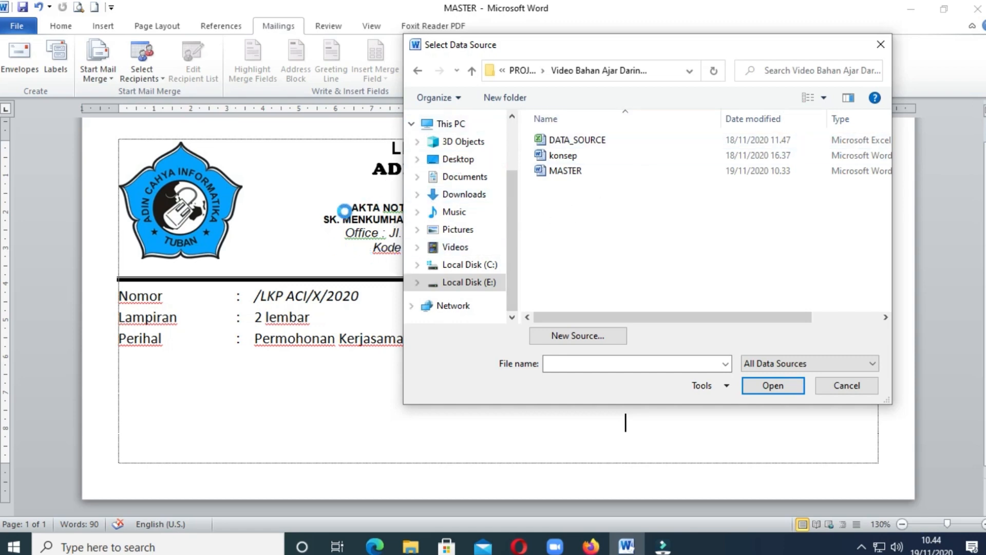
click(586, 140)
click(770, 385)
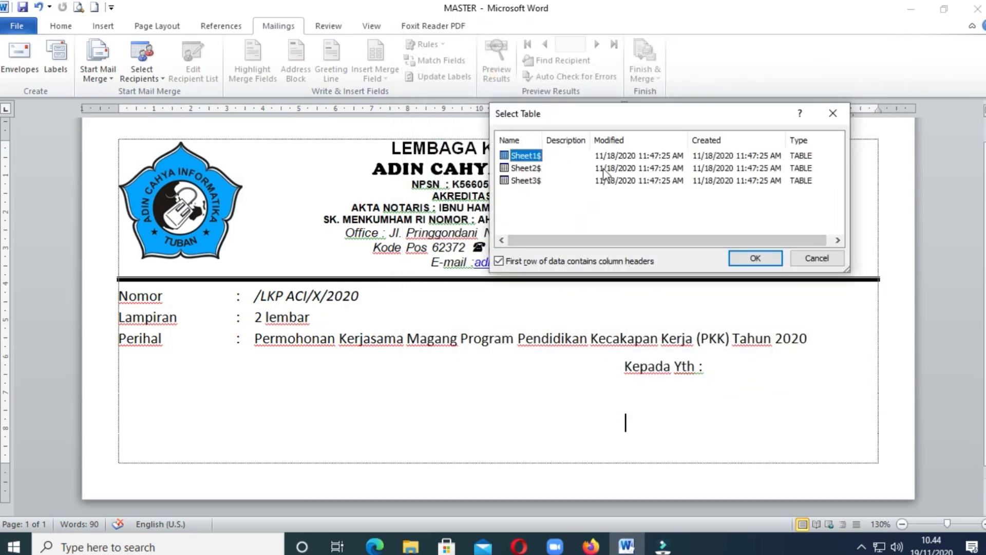
drag(648, 119, 655, 159)
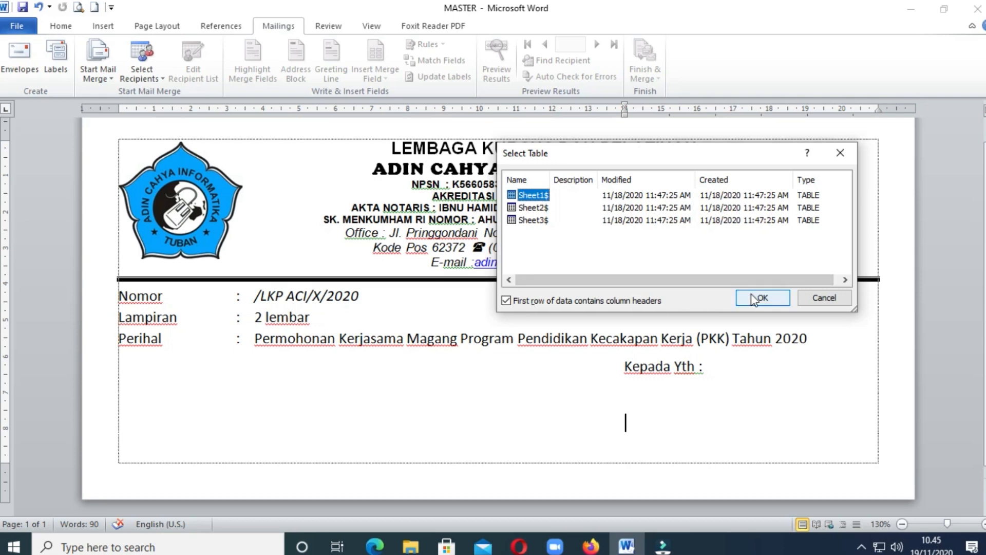
click(534, 208)
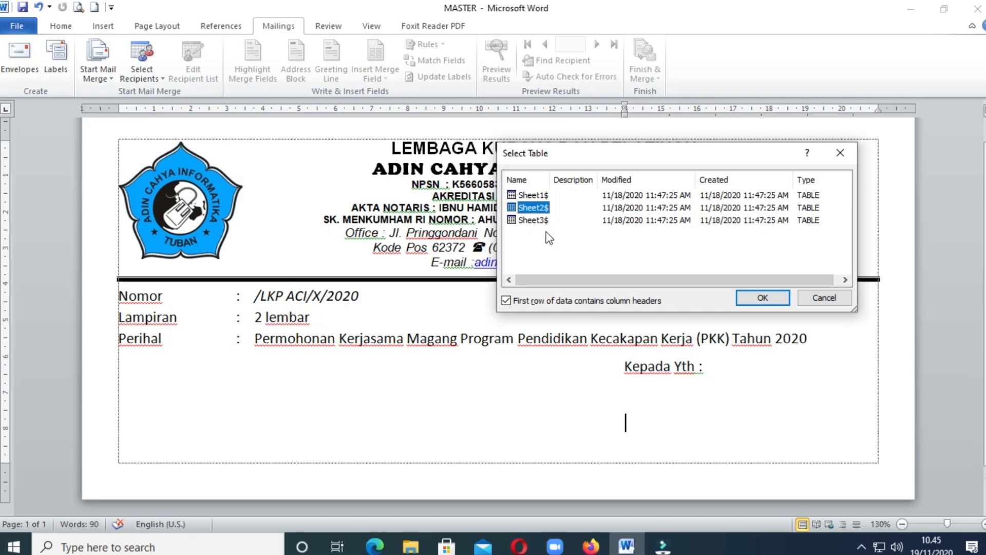
click(535, 221)
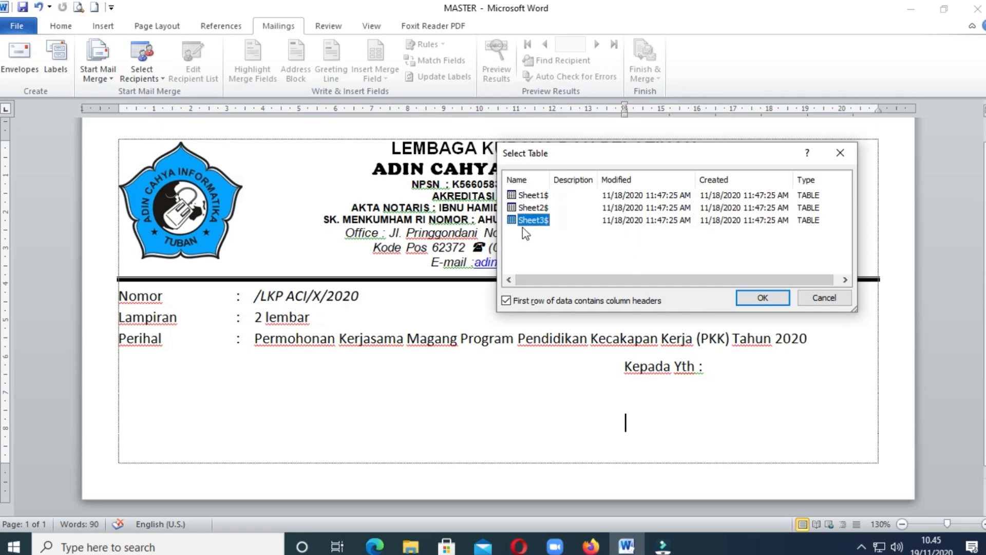
click(524, 196)
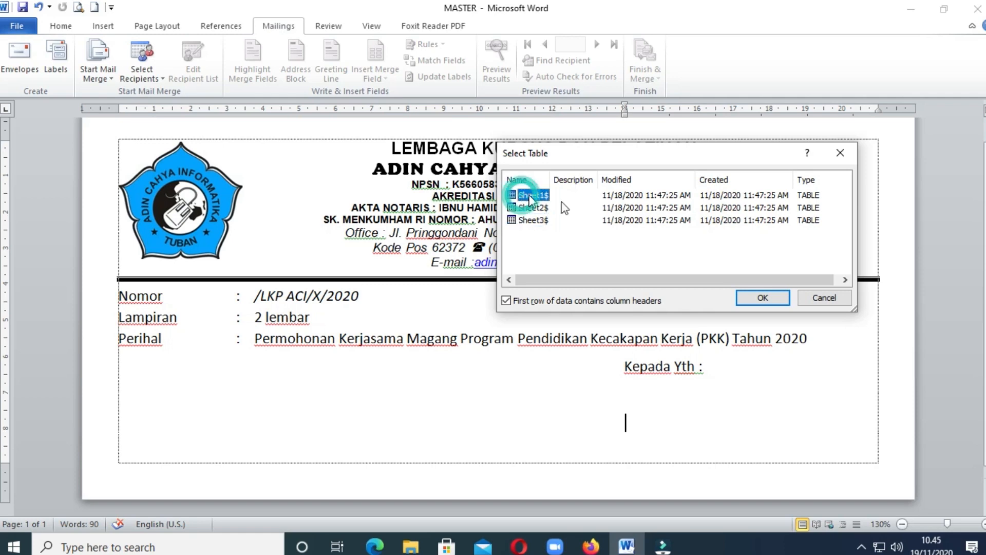
click(762, 298)
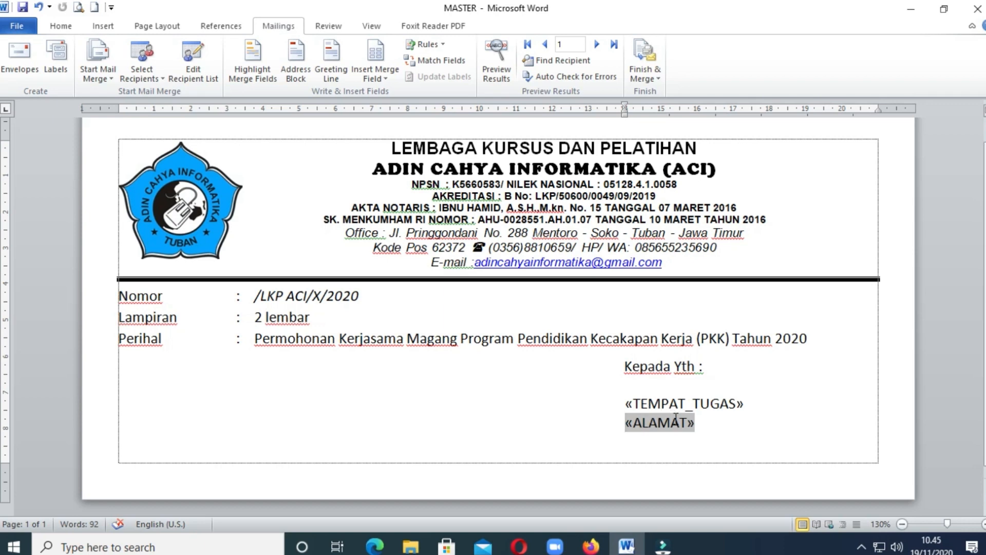
- Delete the ALAMAT and TEMPAT_TUGAS merge fields beneath "Kepada Yth :"
click(695, 423)
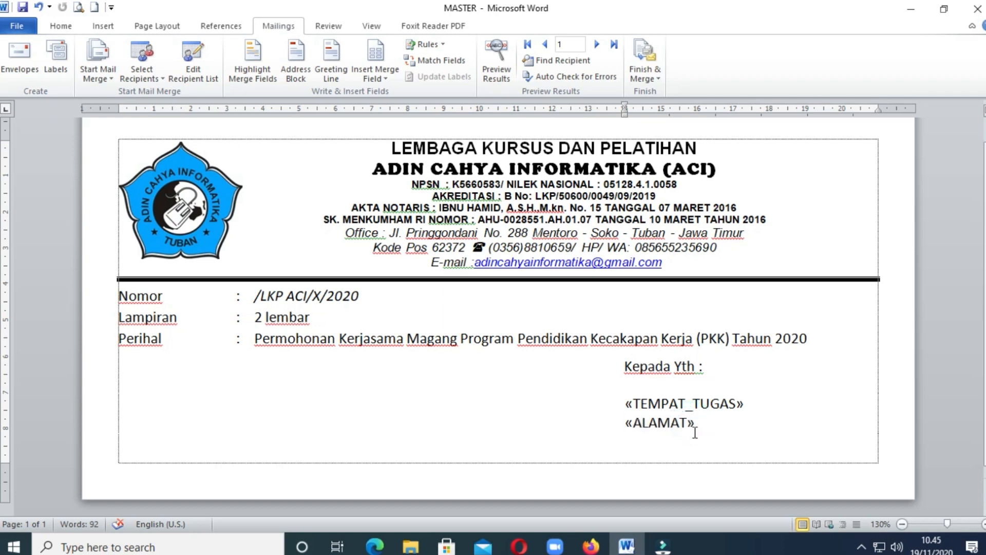
drag(695, 424, 685, 433)
key(BackSpace)
key(BackSpace)
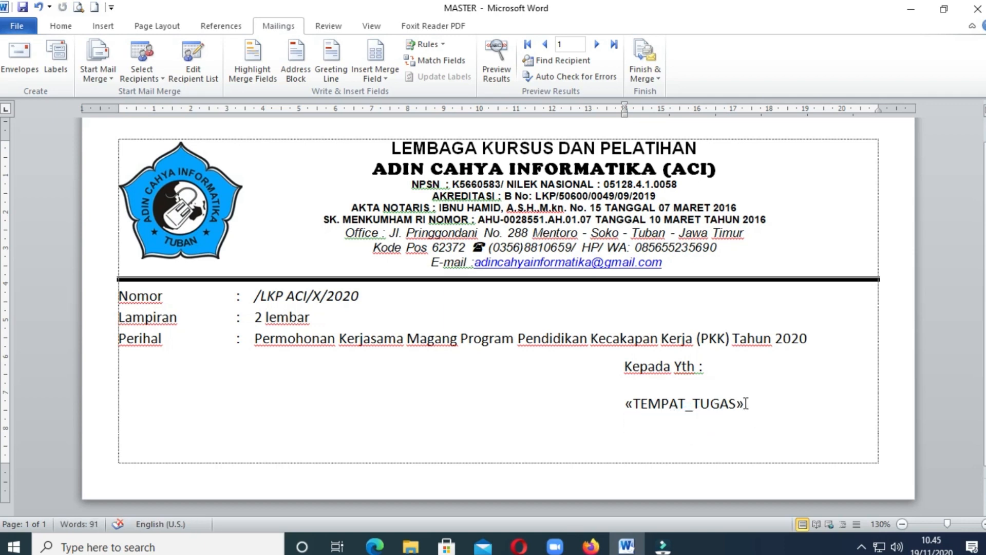
drag(746, 404, 746, 408)
key(BackSpace)
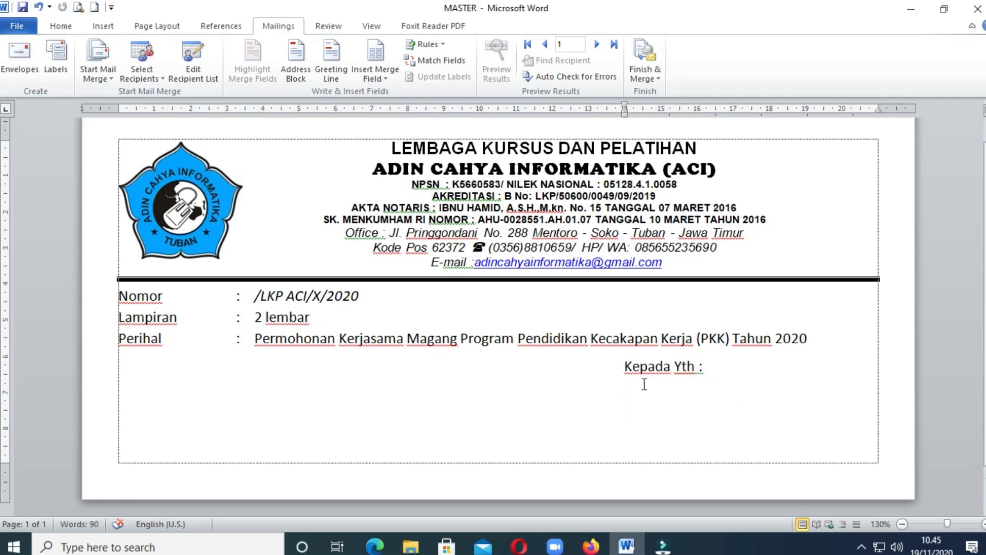
key(BackSpace)
- Insert the NO_SURAT merge field directly before "/LKP ACI/X/2020" on the Nomor line
click(251, 296)
click(385, 78)
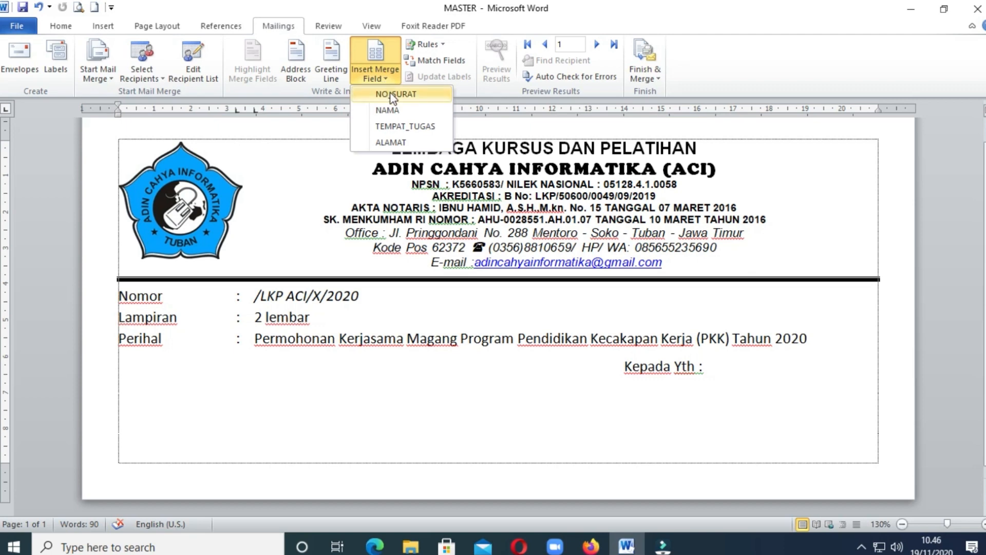
click(390, 92)
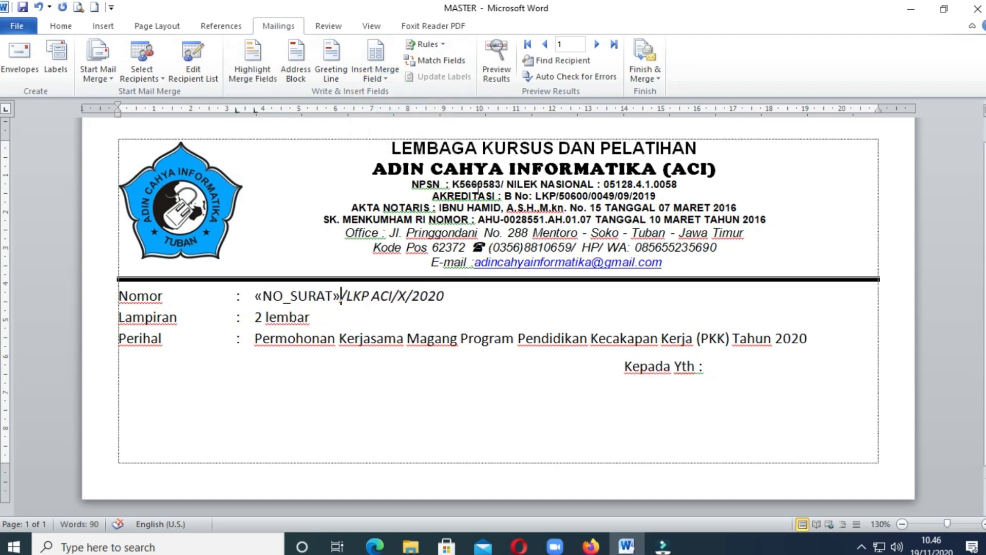
- Insert the merge fields NAMA, TEMPAT_TUGAS and ALAMAT on three separate lines beneath "Kepada Yth :"
click(627, 378)
click(376, 78)
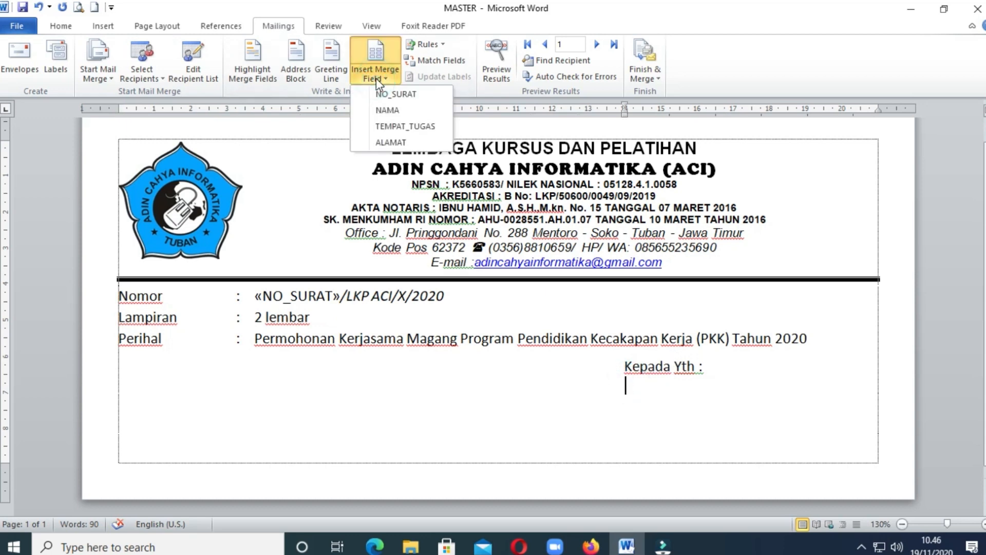
click(398, 109)
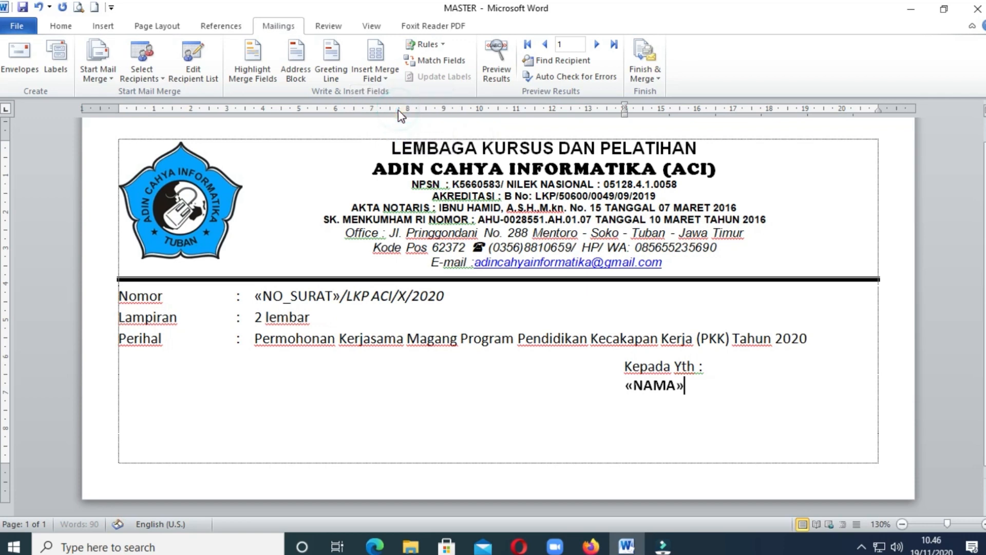
click(630, 398)
click(387, 78)
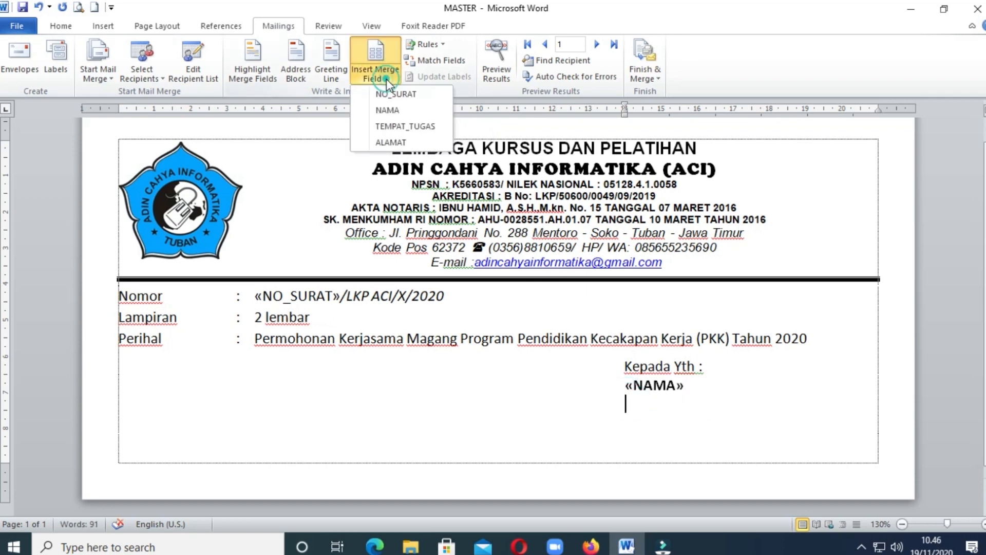
click(395, 126)
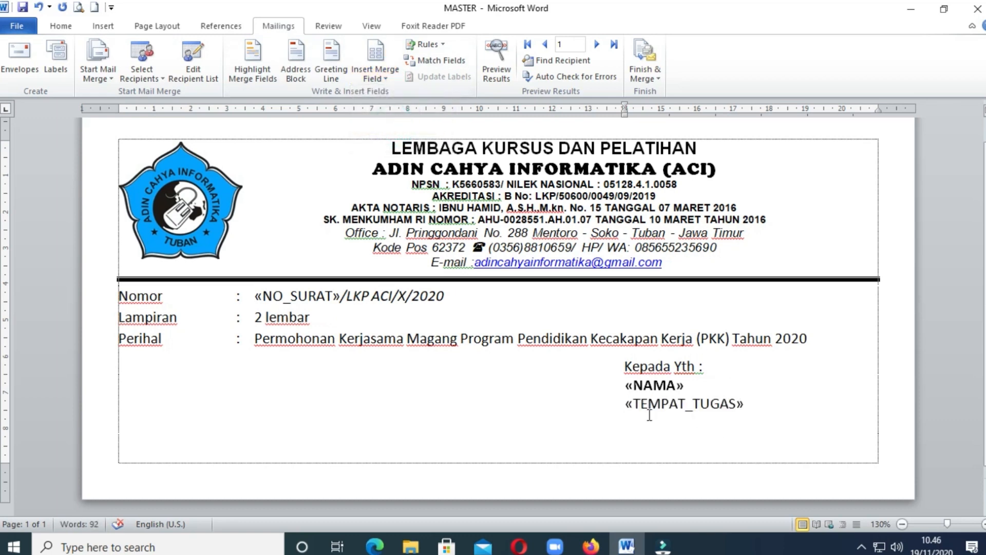
click(635, 422)
click(387, 80)
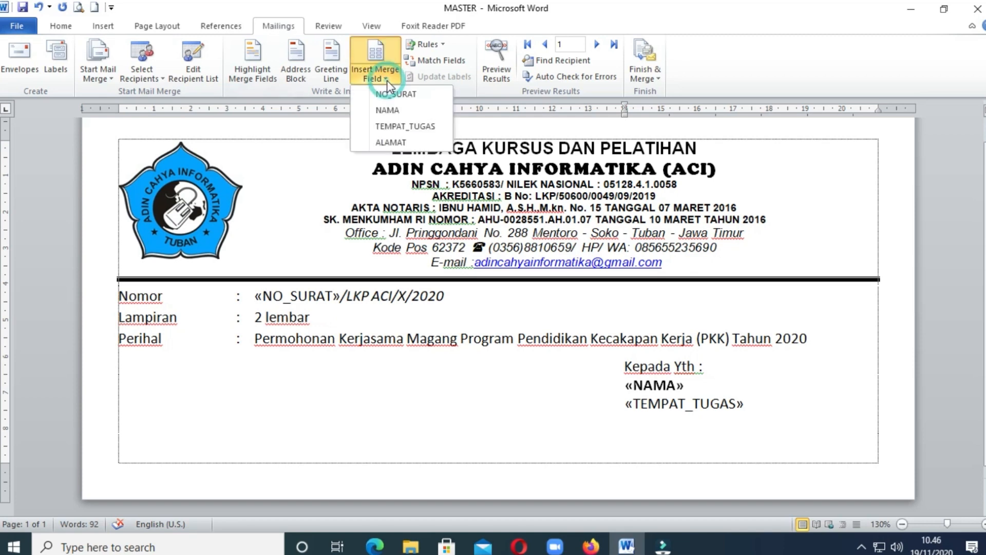
click(403, 140)
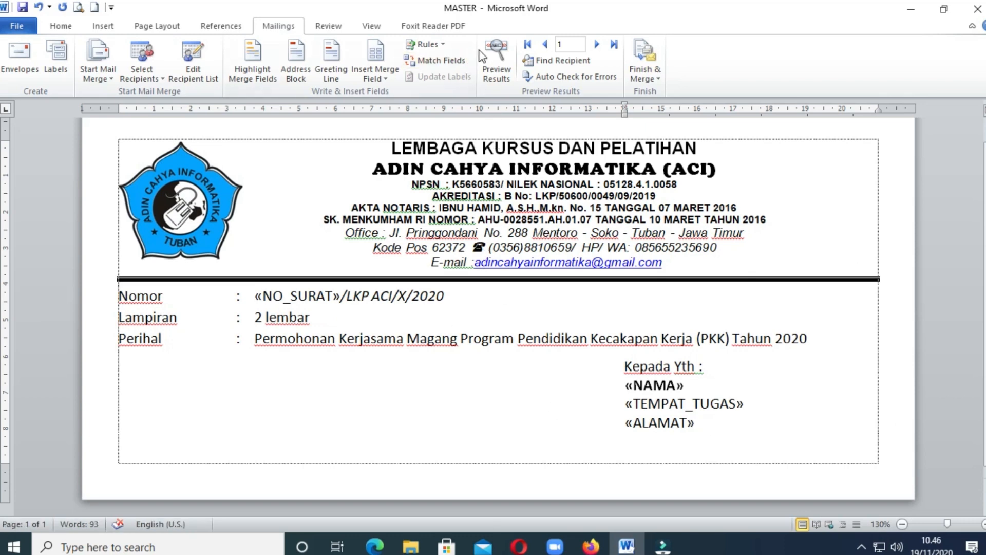
- Preview the merge results and go through the recipient records from the first to the fifth
click(498, 52)
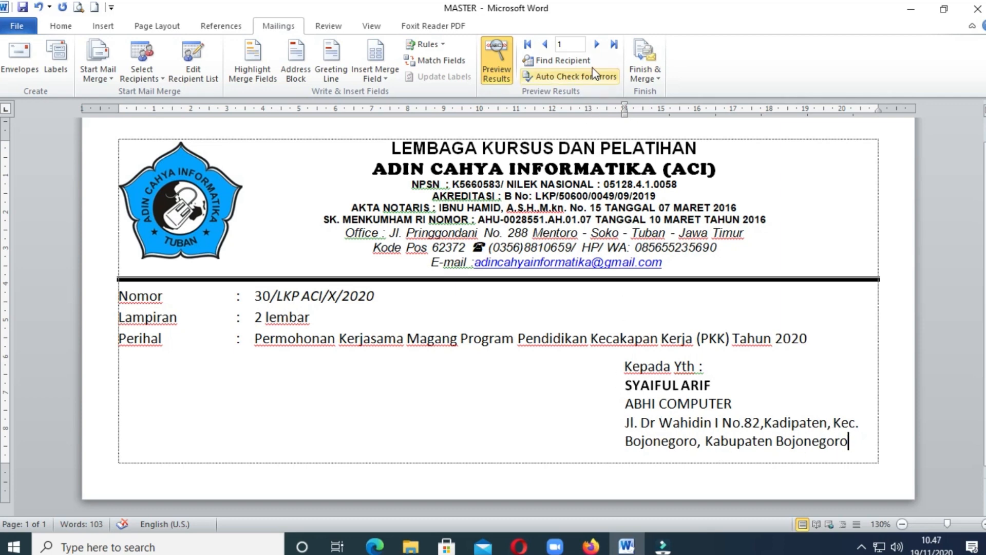
click(596, 44)
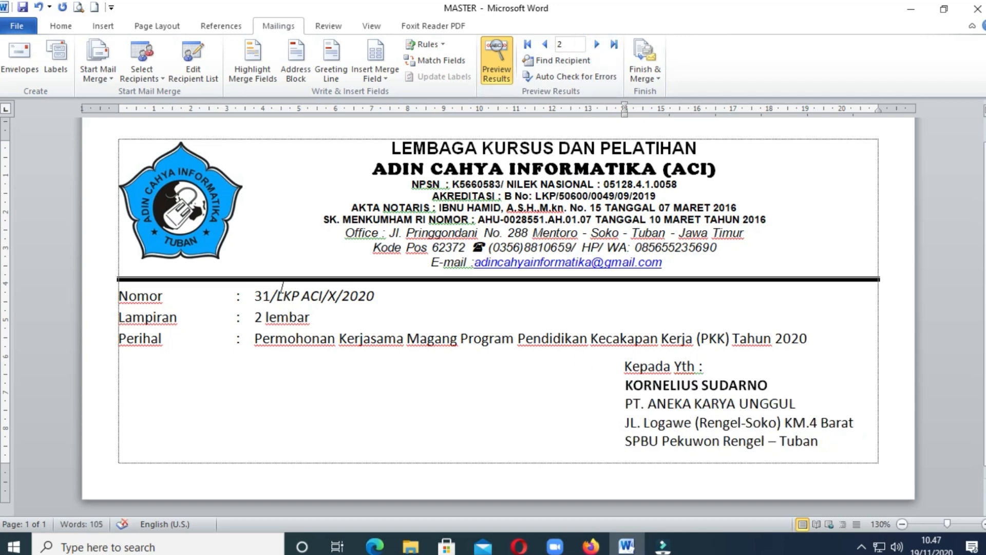
click(596, 44)
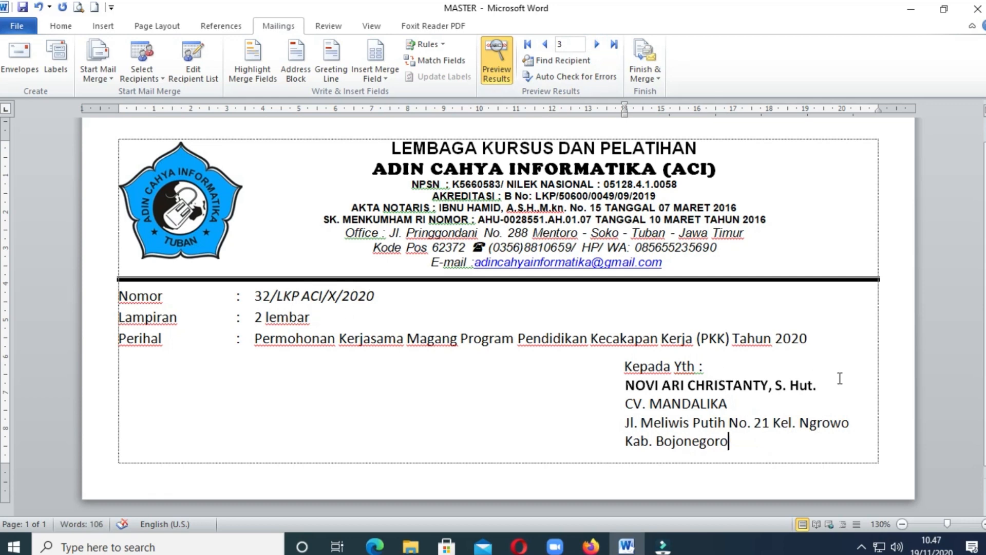
click(596, 44)
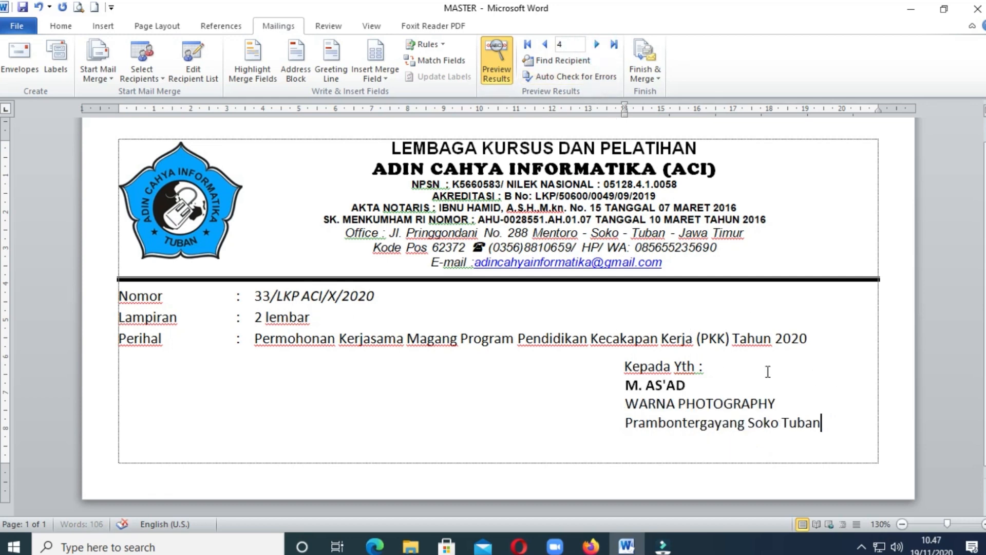
click(596, 44)
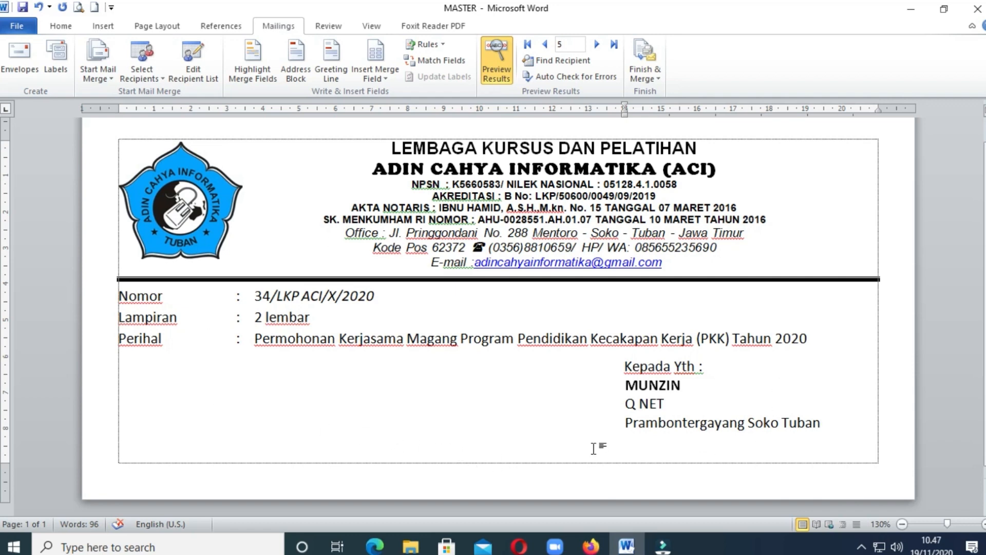
click(658, 78)
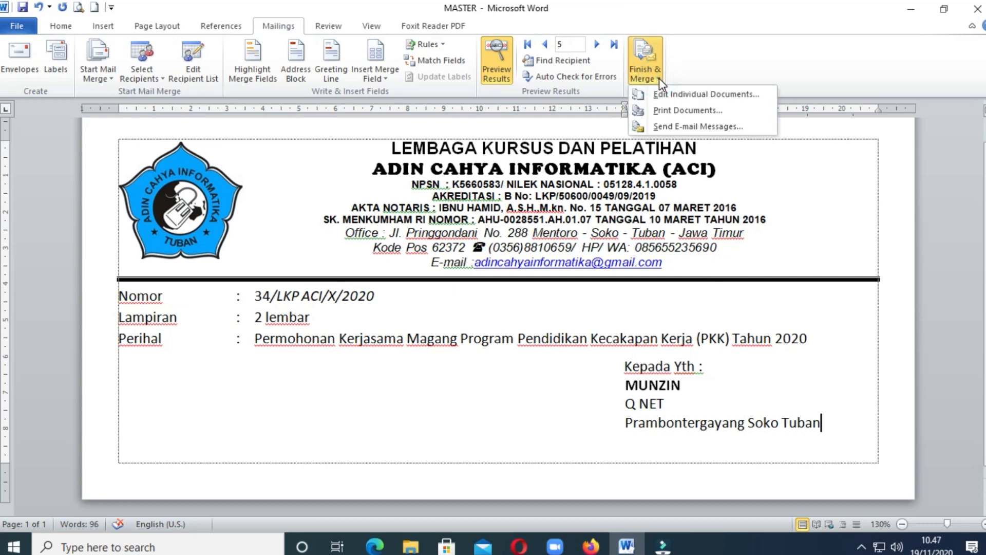
click(666, 111)
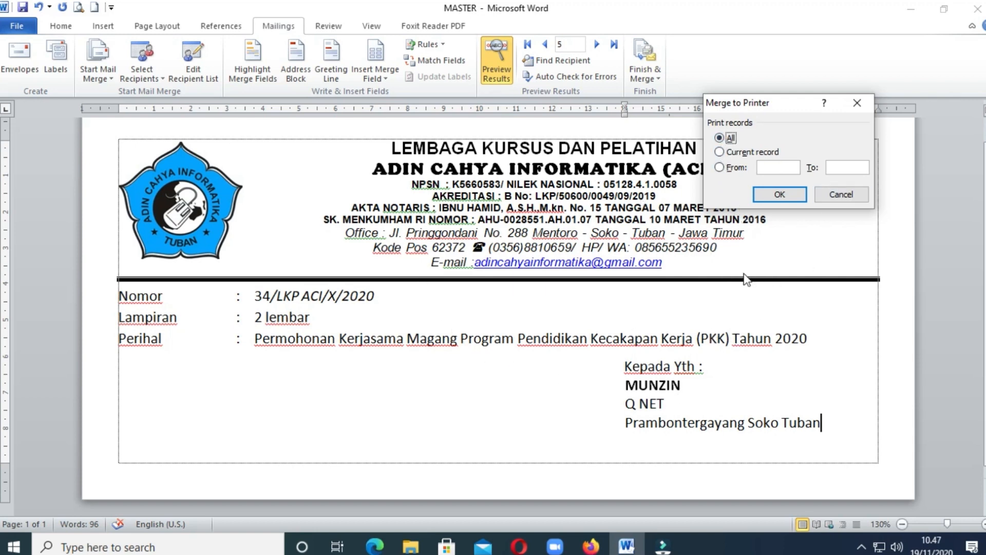
click(720, 153)
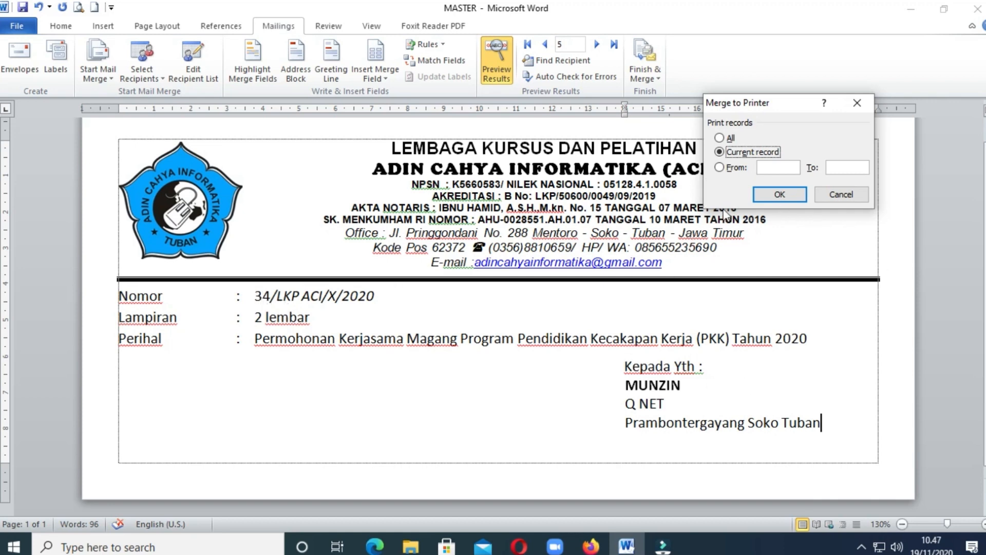
click(719, 167)
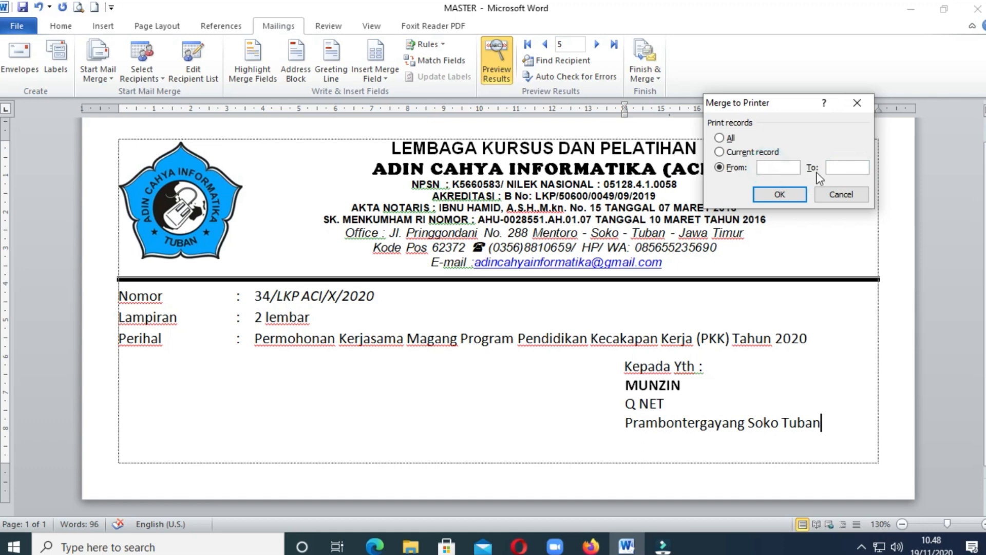
click(837, 167)
click(773, 169)
click(845, 169)
click(856, 102)
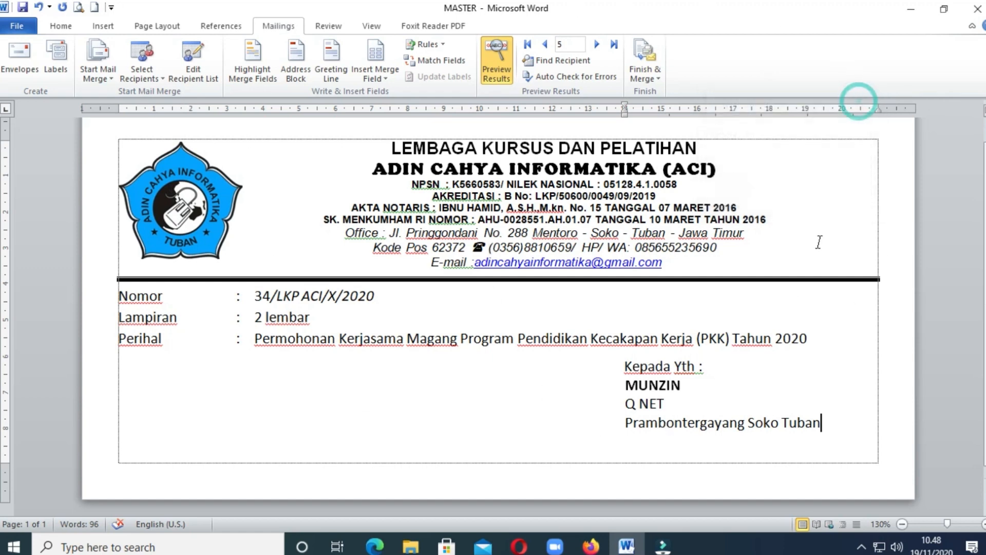
- Run the automatic error check, completing the merge into a new document and pausing to report each error as it occurs
click(577, 77)
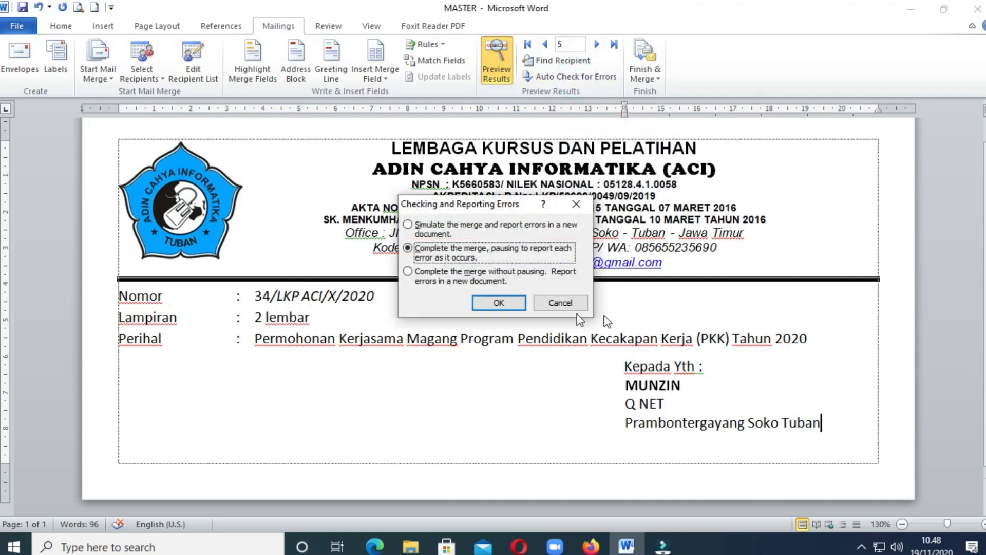
drag(496, 207, 514, 179)
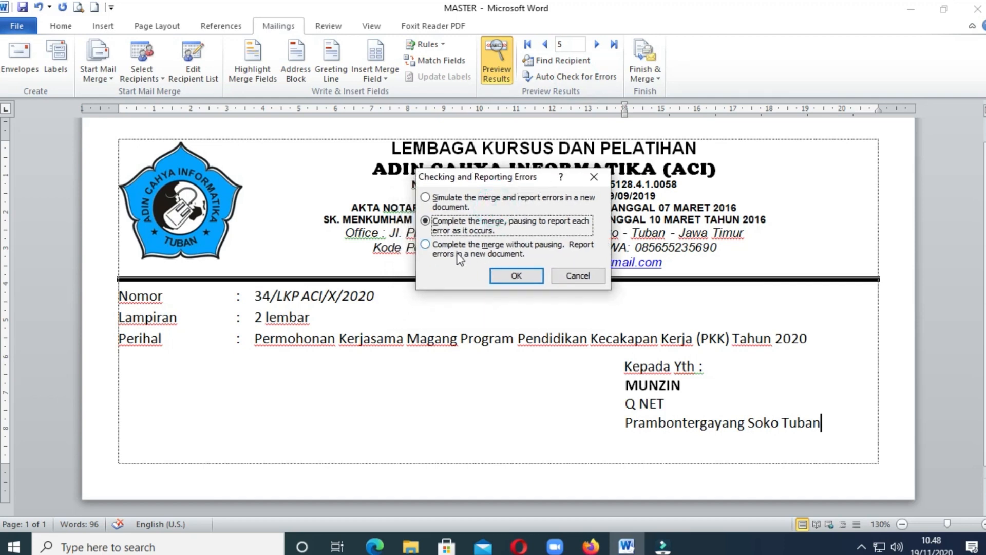
click(518, 273)
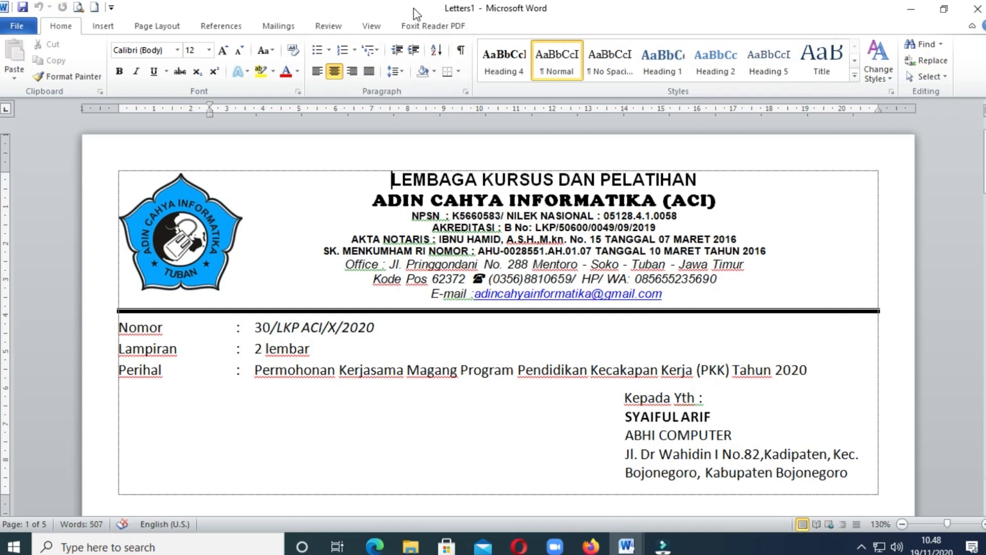
scroll(460, 208, down, 3)
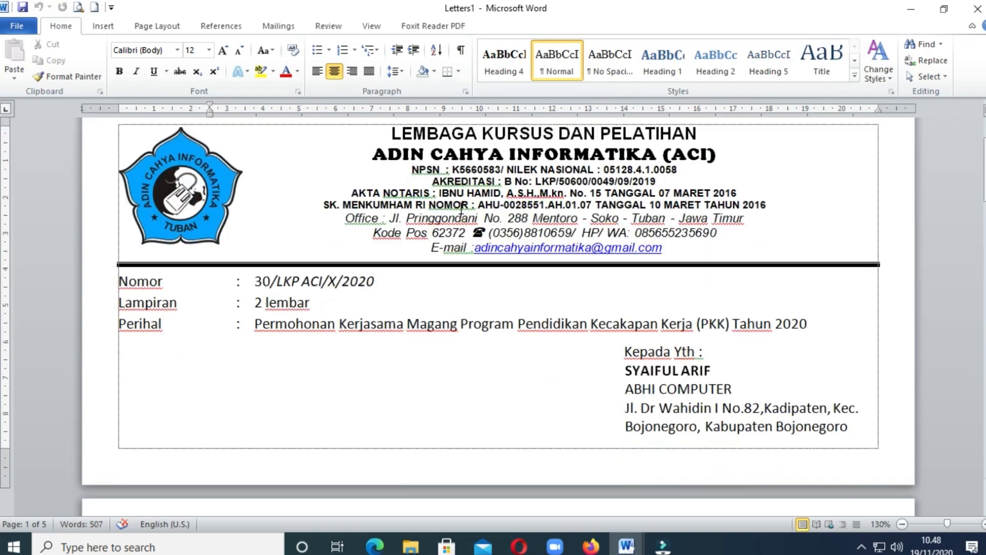